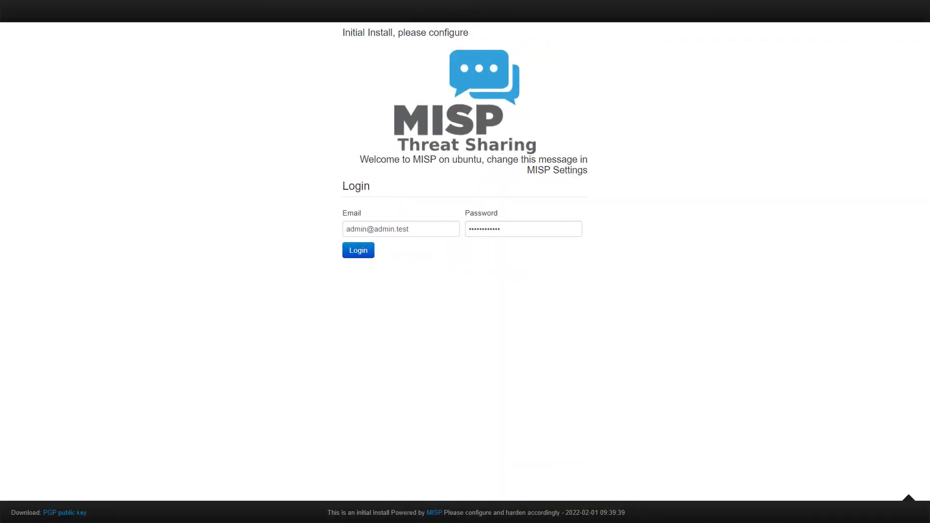
Step: Log in to MISP and bring up the admin account's list of auth keys
click(368, 253)
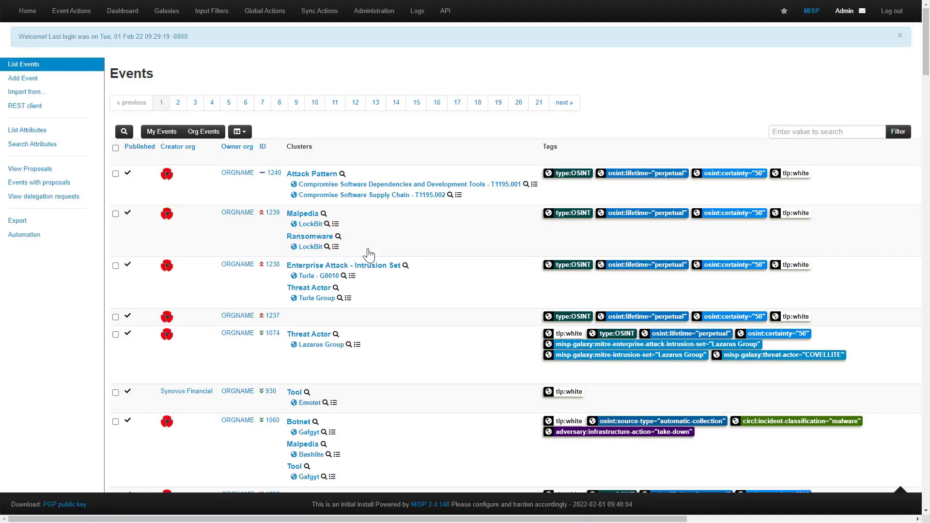
click(28, 237)
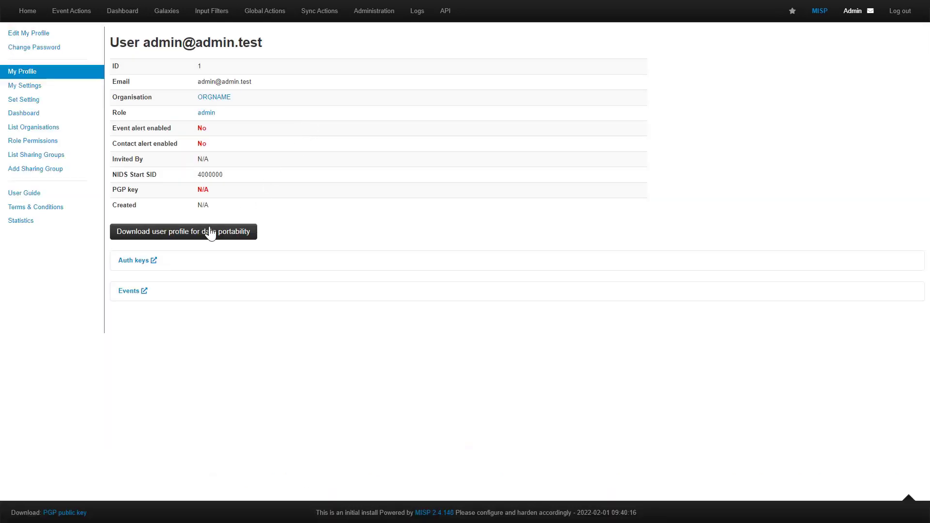
click(140, 264)
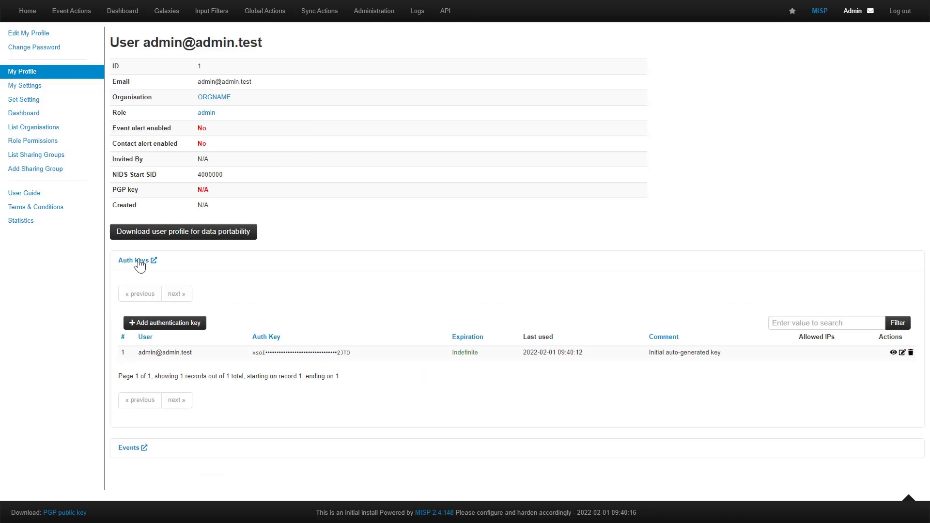
Step: Create a new read-only MISP authentication key and select the generated key for copying
click(148, 328)
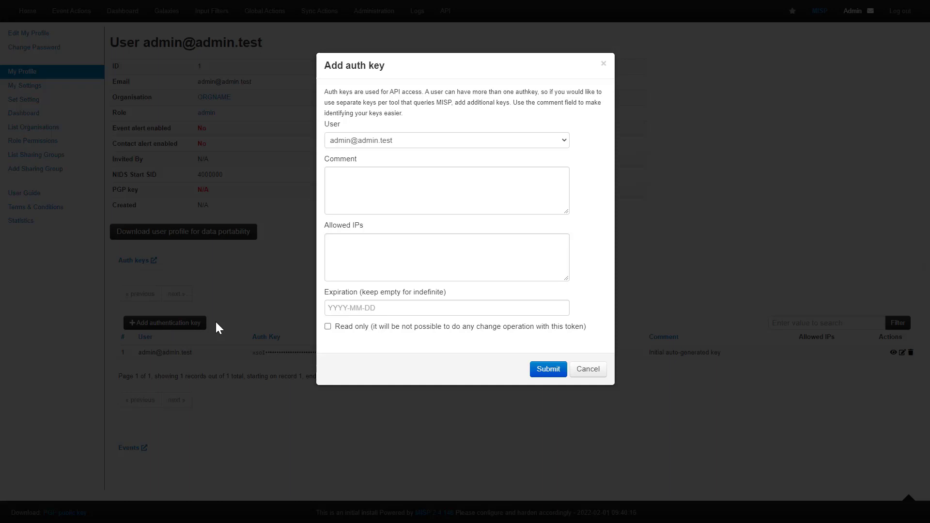
click(330, 328)
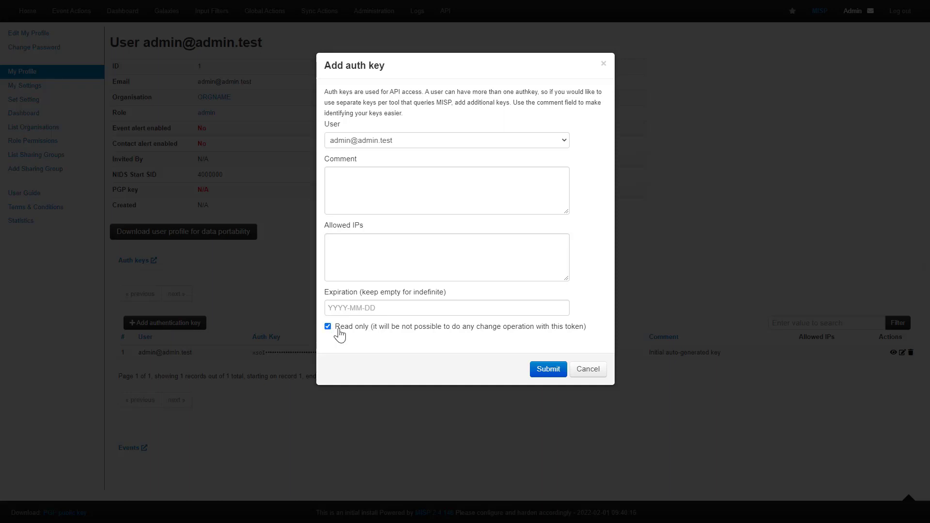
click(539, 374)
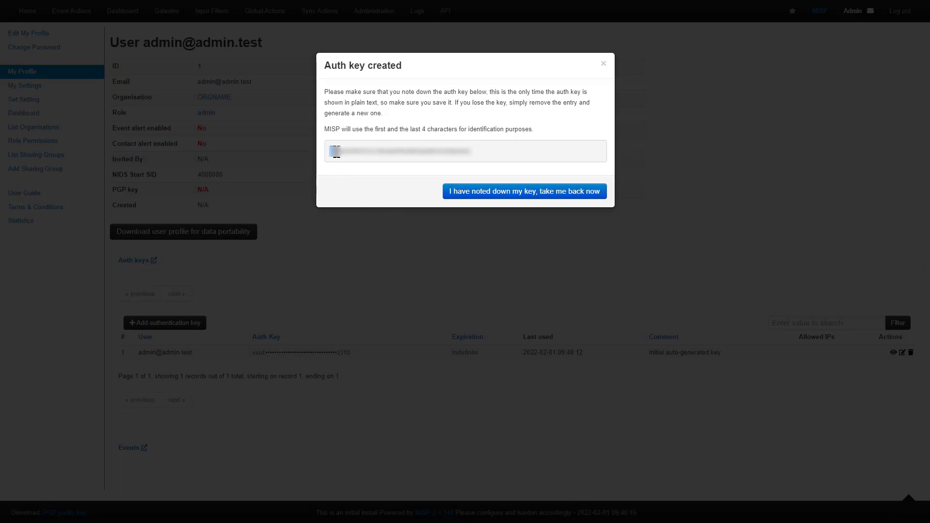
drag(332, 151, 475, 152)
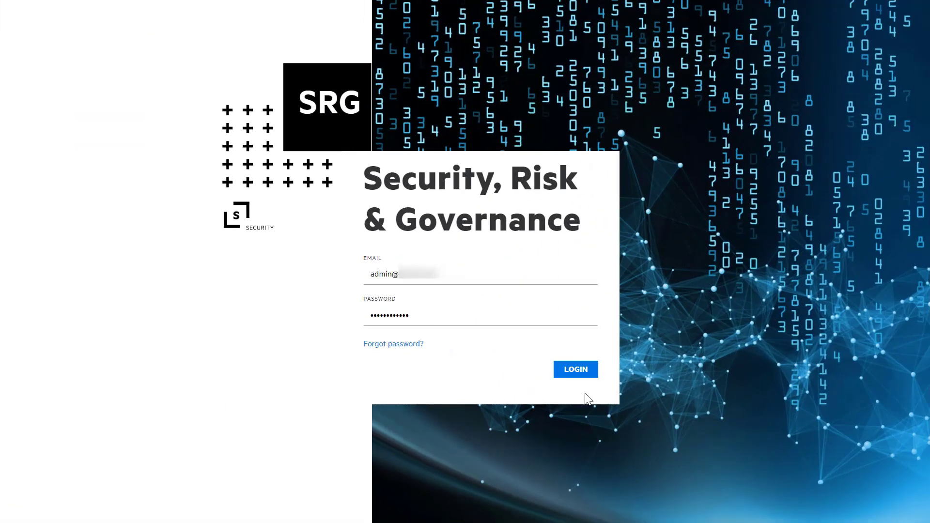
Step: Sign in to ArcSight Fusion (SRG) to reach the Dashboards list
click(589, 377)
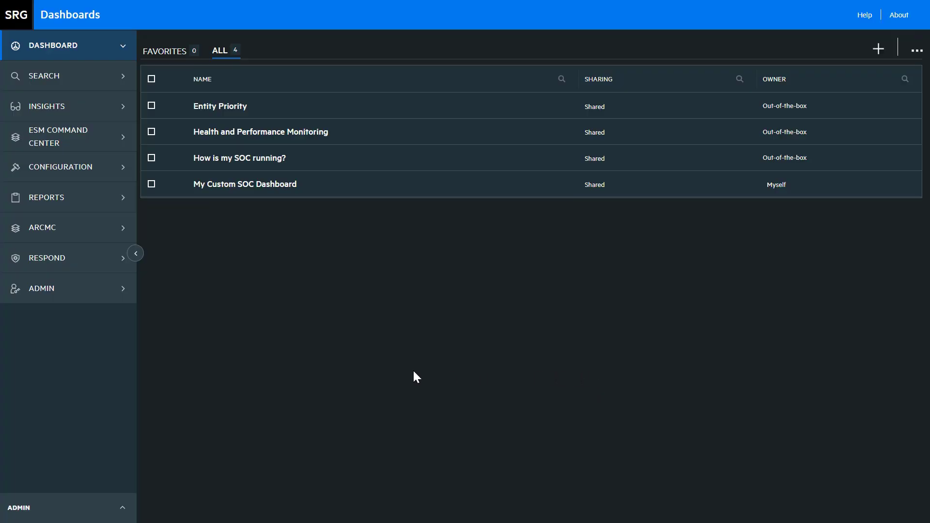
Step: In SOAR Configuration > Credentials, save a new 'MISP' credential with the pasted API key as private key
click(40, 268)
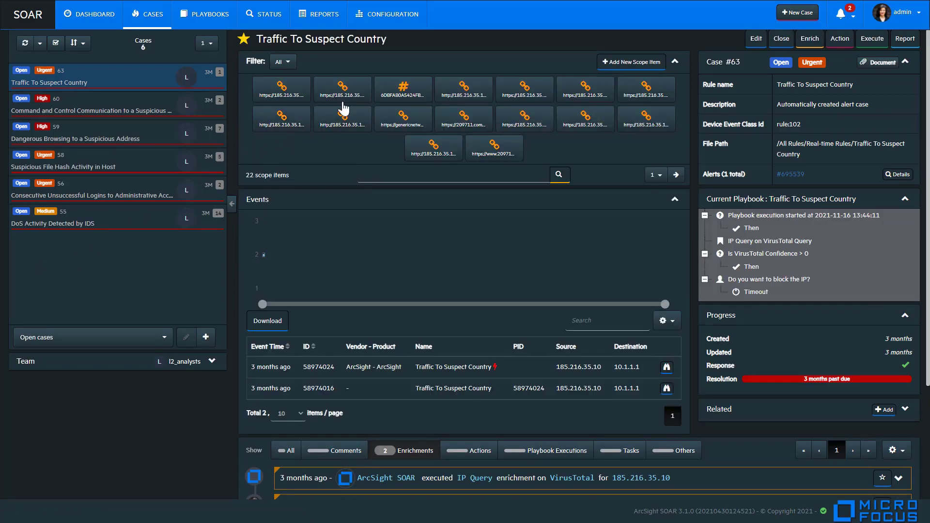
click(388, 20)
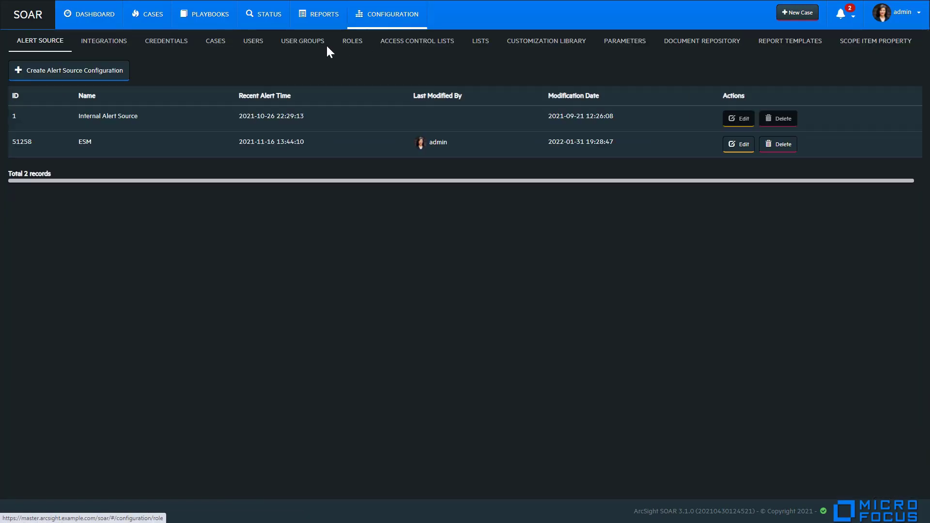
click(151, 48)
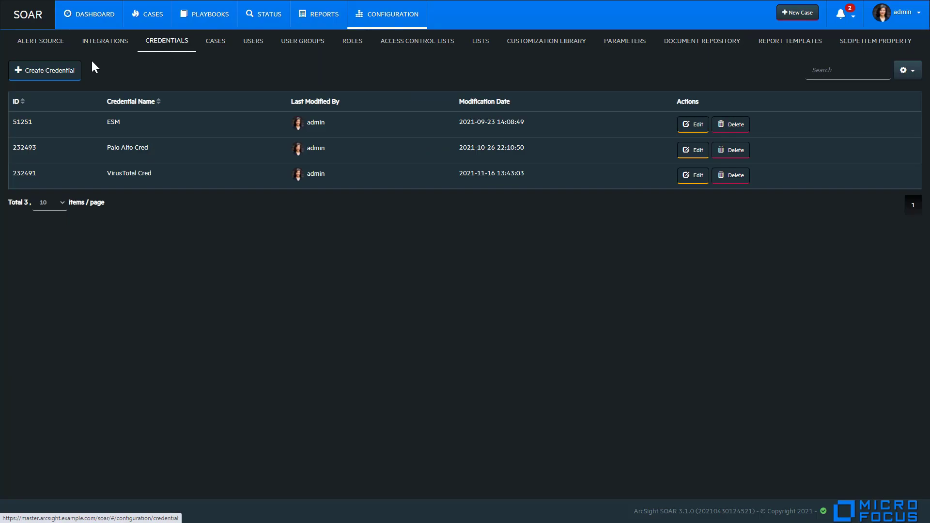
click(57, 74)
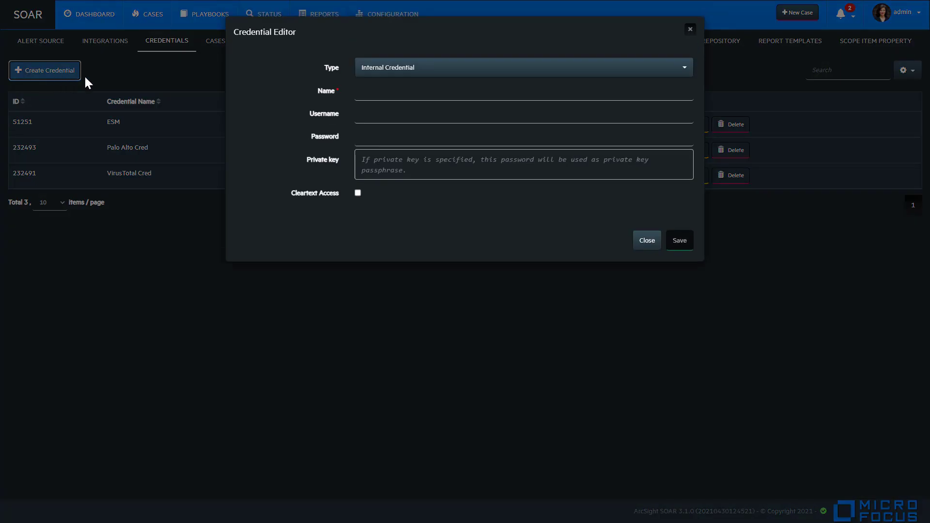
click(388, 99)
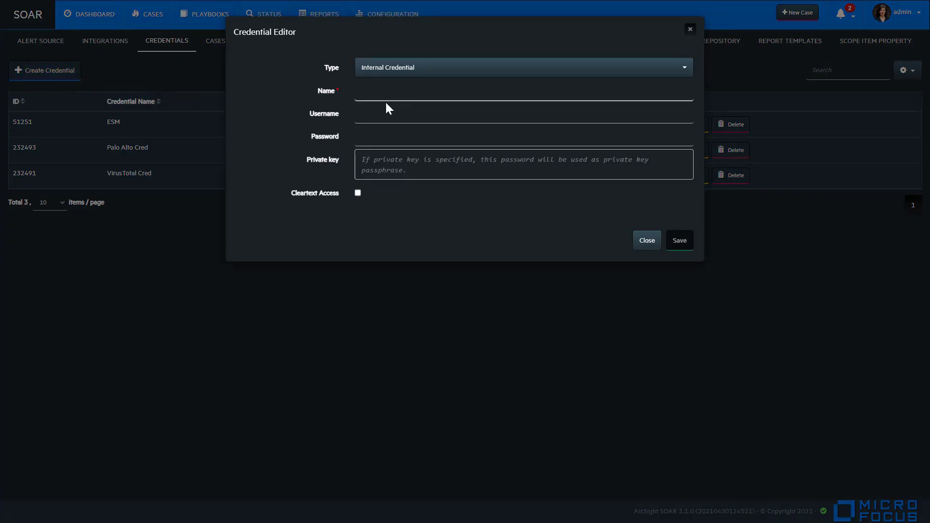
text(Mi)
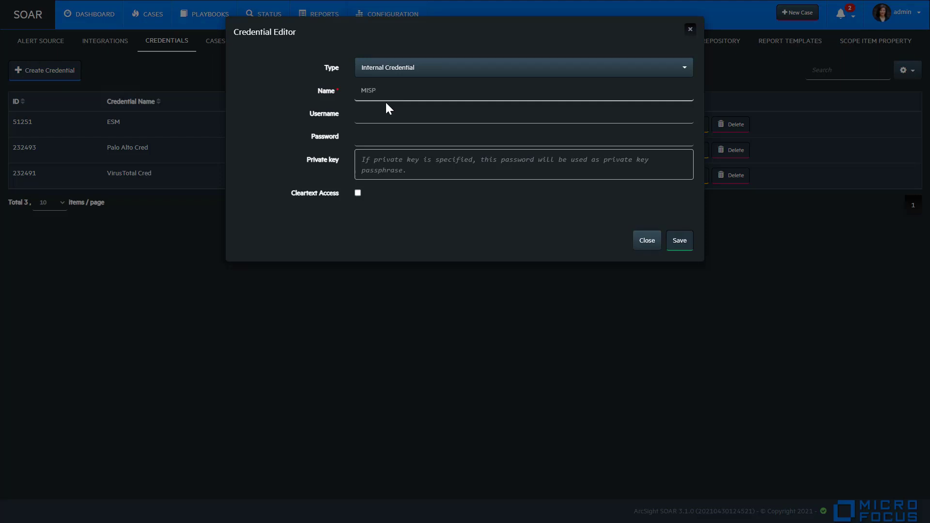
click(373, 162)
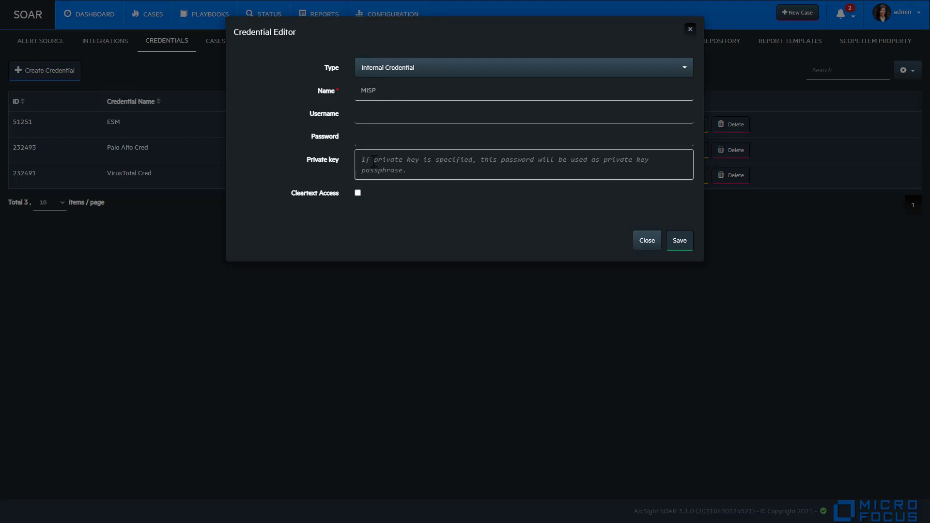
key(ctrl+v)
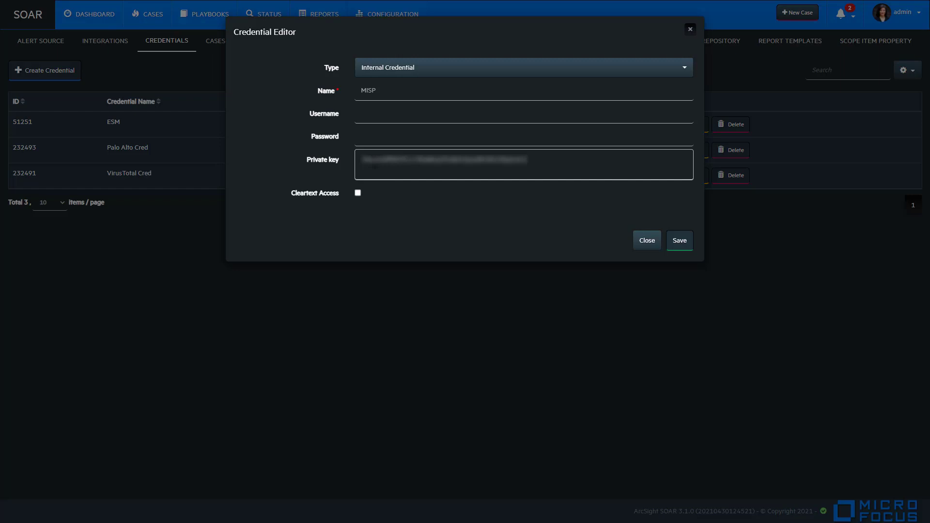
click(688, 248)
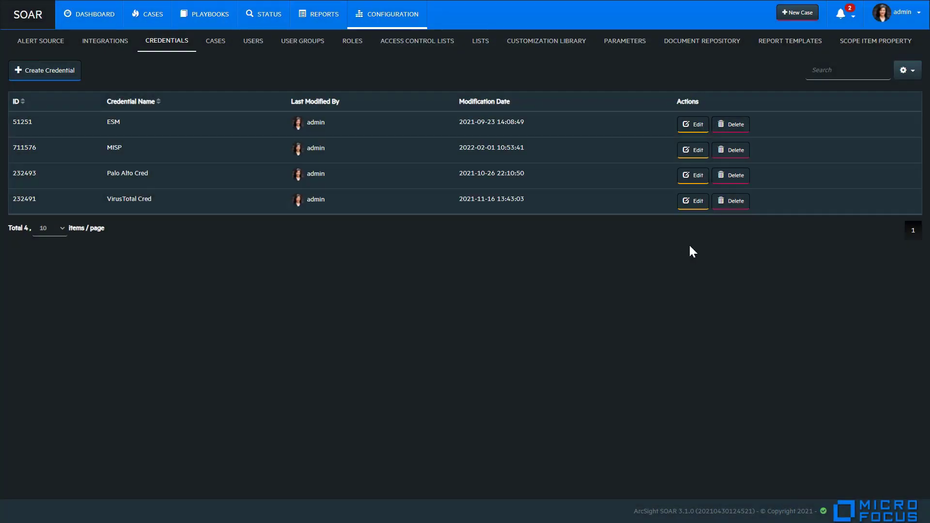
Step: Start a new integration named 'MISP' and set its type to MISP
click(91, 47)
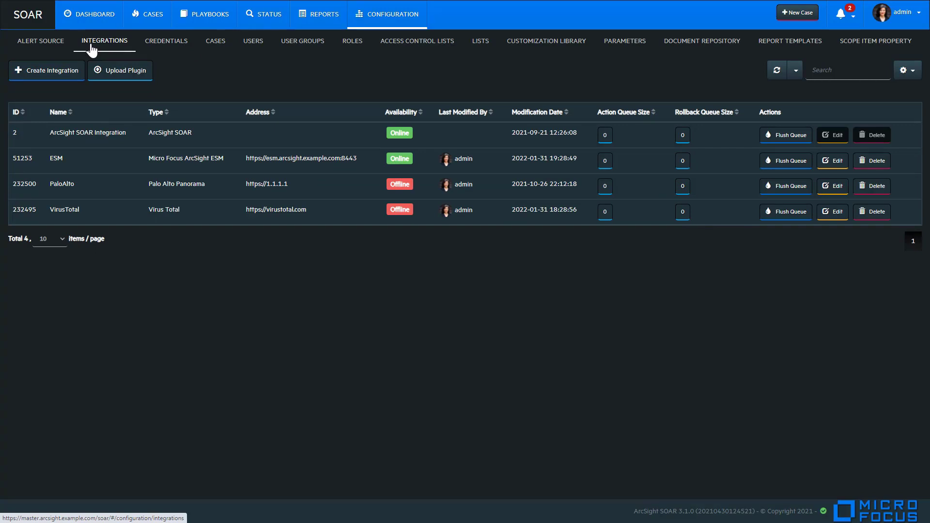
click(57, 74)
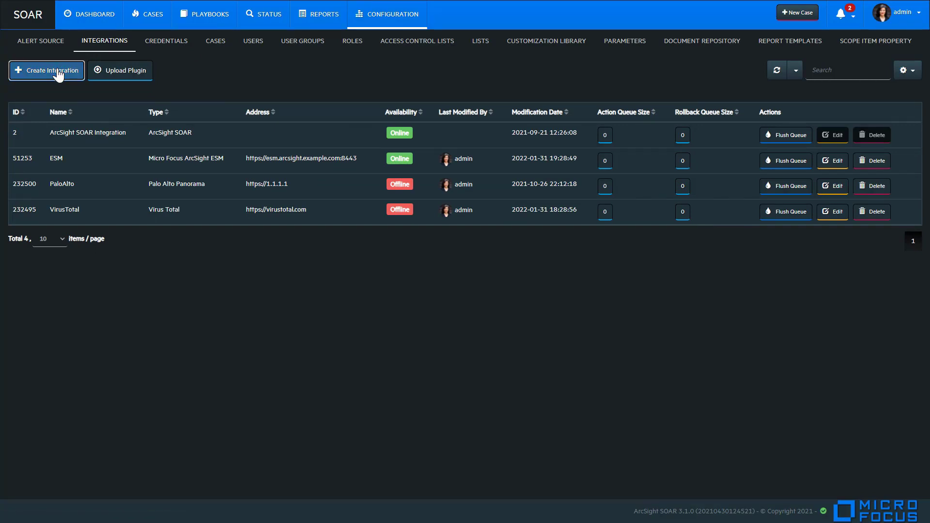
click(386, 73)
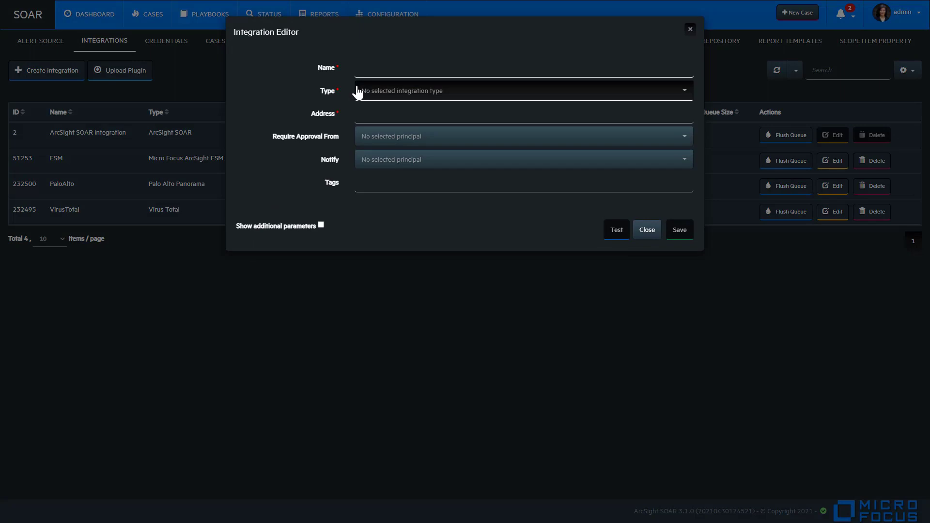
text(MISP)
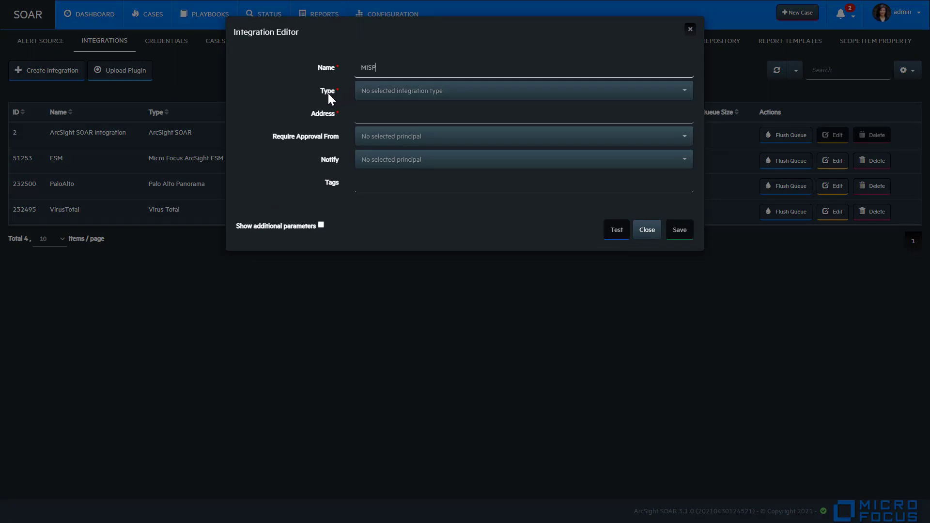
click(445, 94)
drag(691, 180, 715, 405)
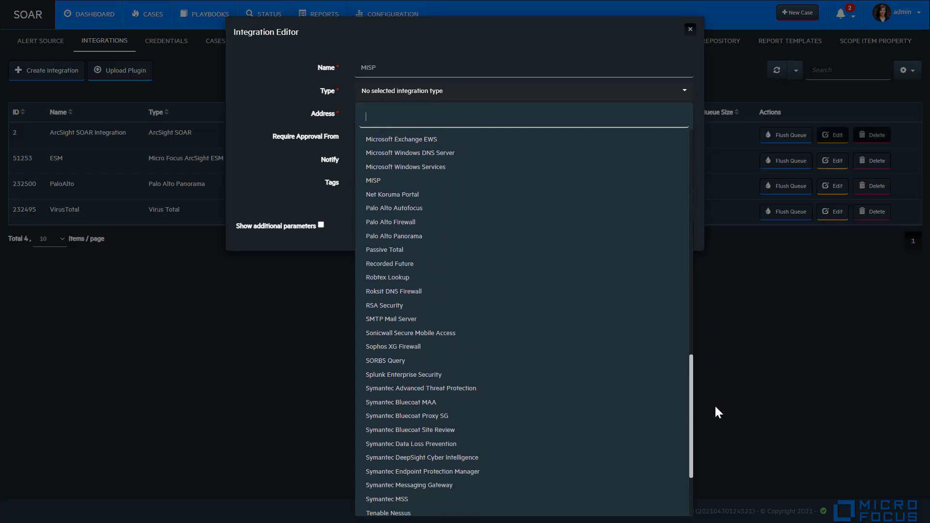
click(374, 179)
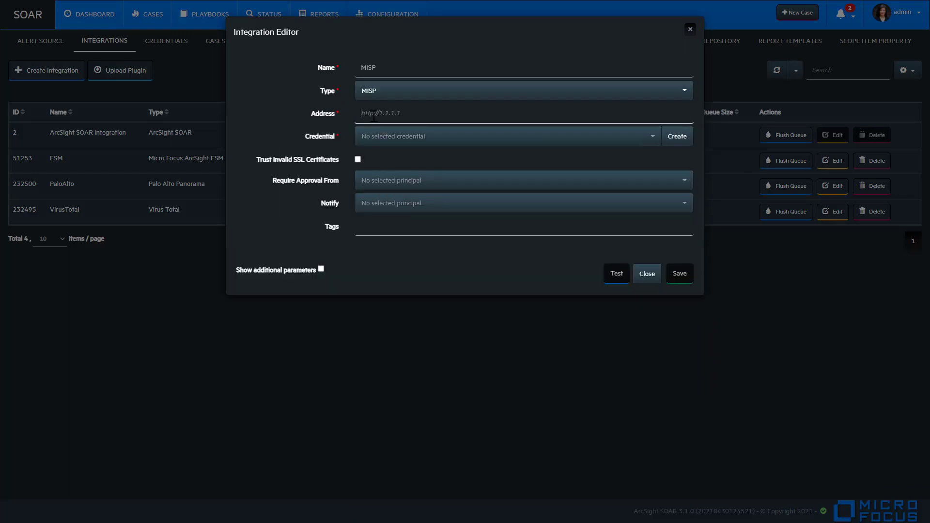
key(ctrl+v)
click(370, 141)
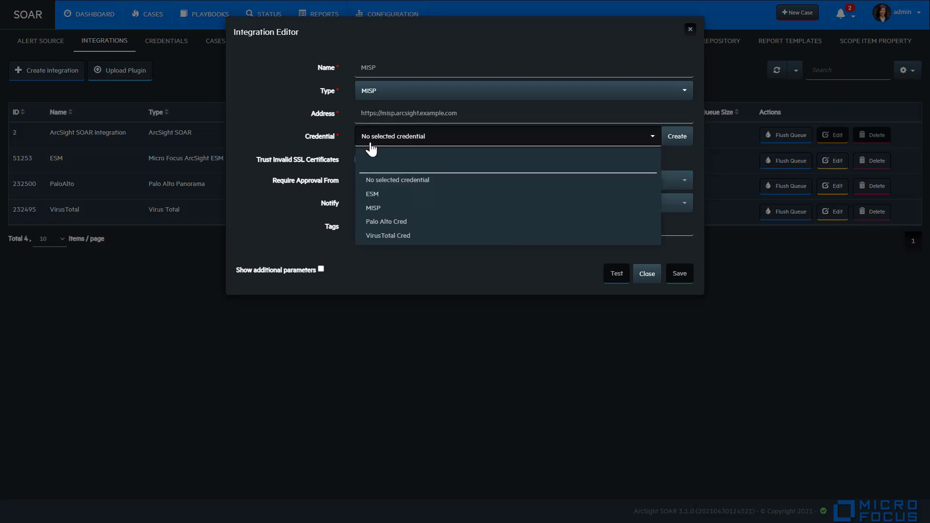
click(379, 213)
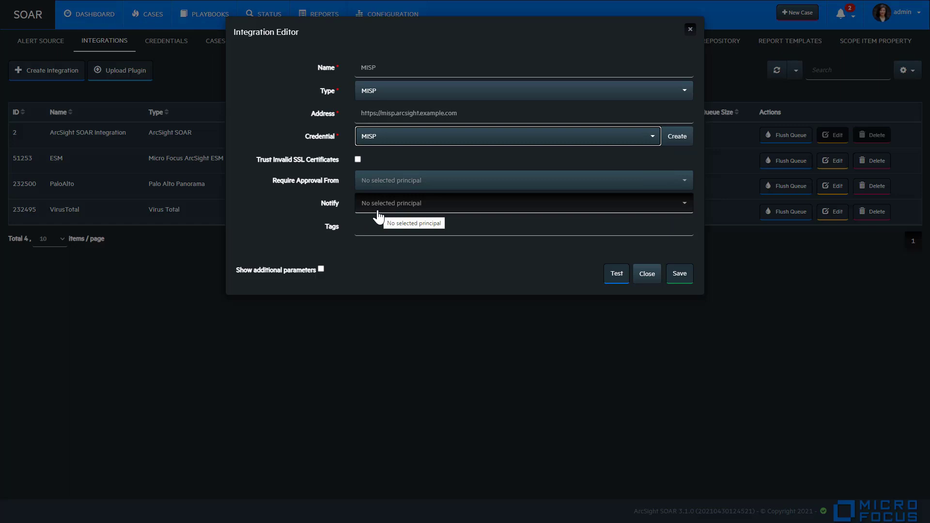
click(358, 160)
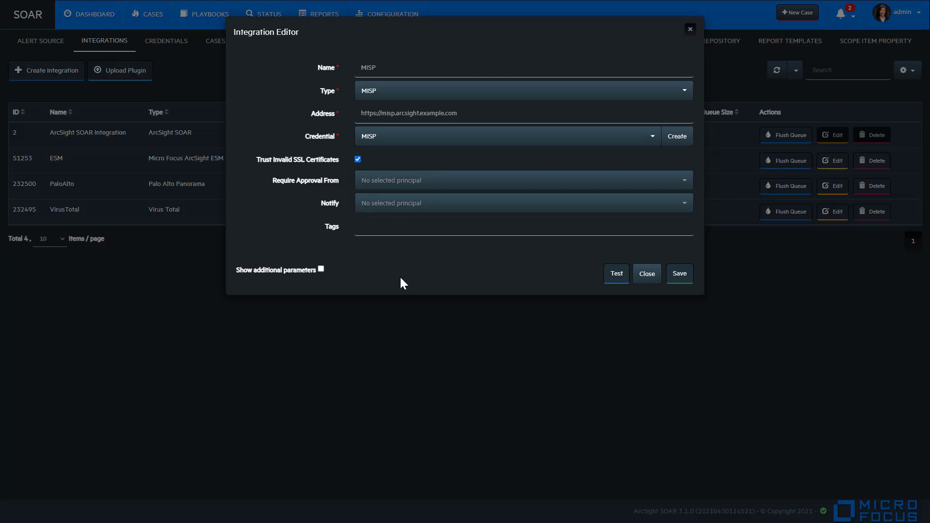
click(680, 275)
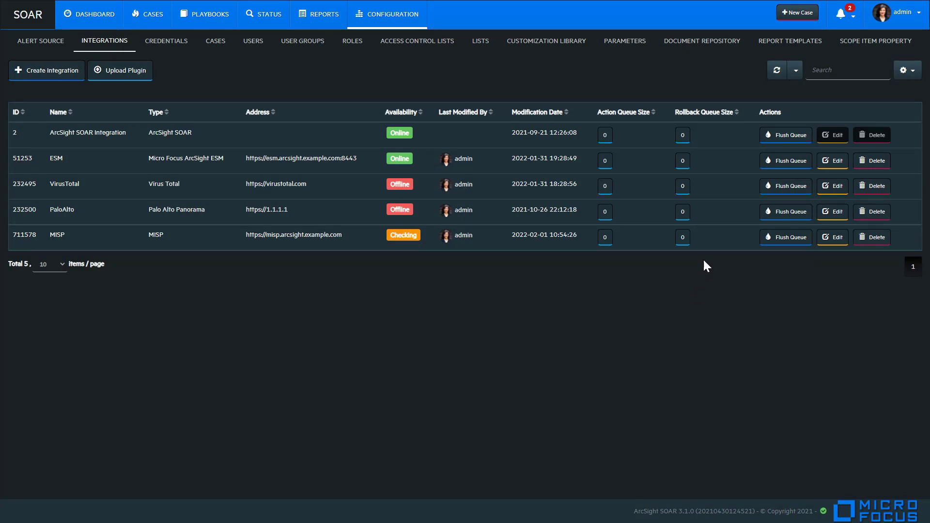
Step: Refresh integrations, then open the Traffic To Suspect Country playbook, zoom out, and exit without saving
click(775, 72)
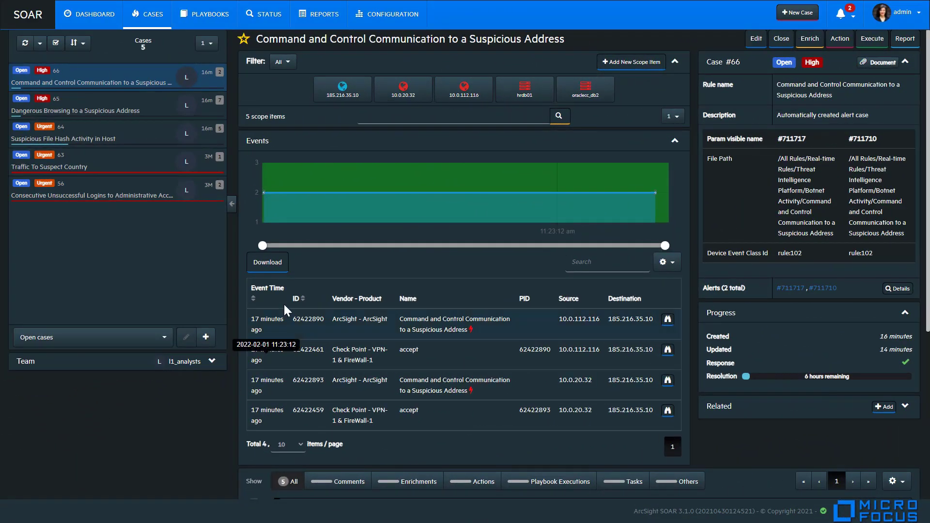
click(203, 19)
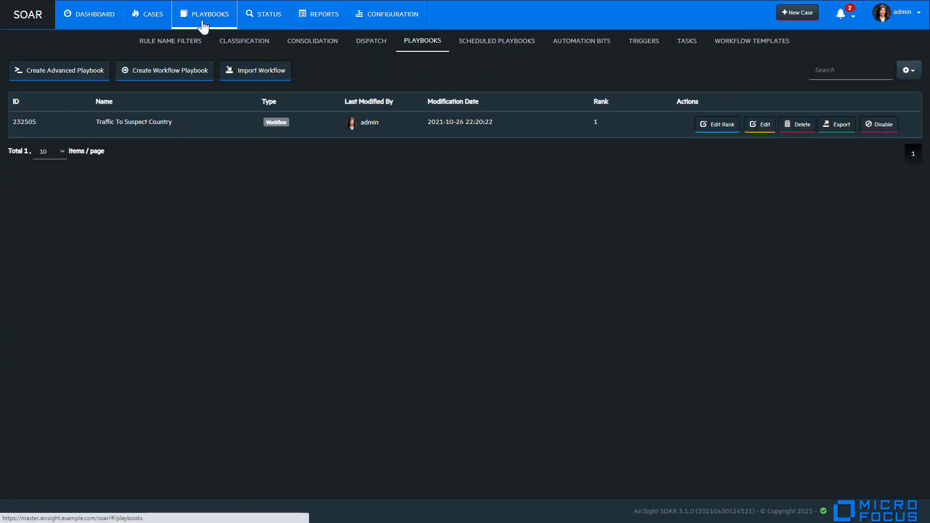
click(763, 125)
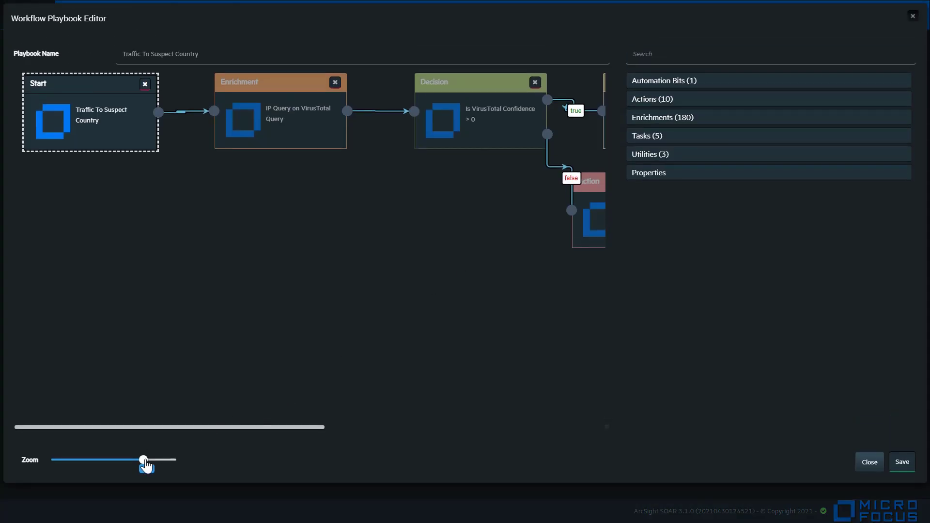
drag(147, 466, 128, 465)
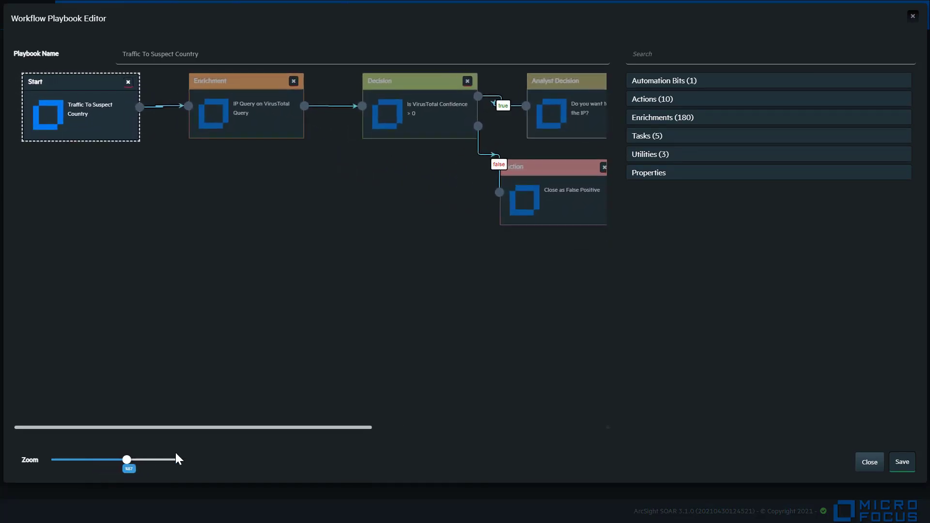
click(874, 463)
click(597, 108)
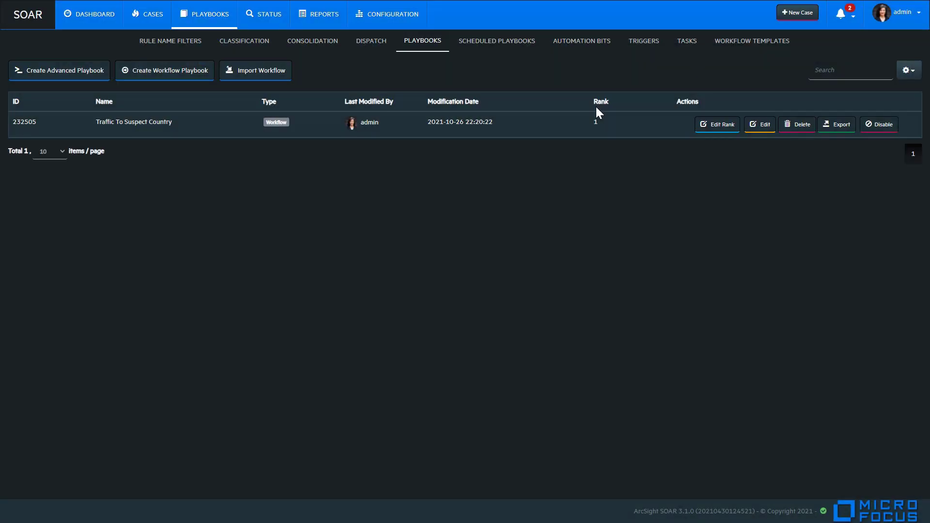
Step: Open case #64, Suspicious File Hash Activity in Host, from the Cases page
click(145, 24)
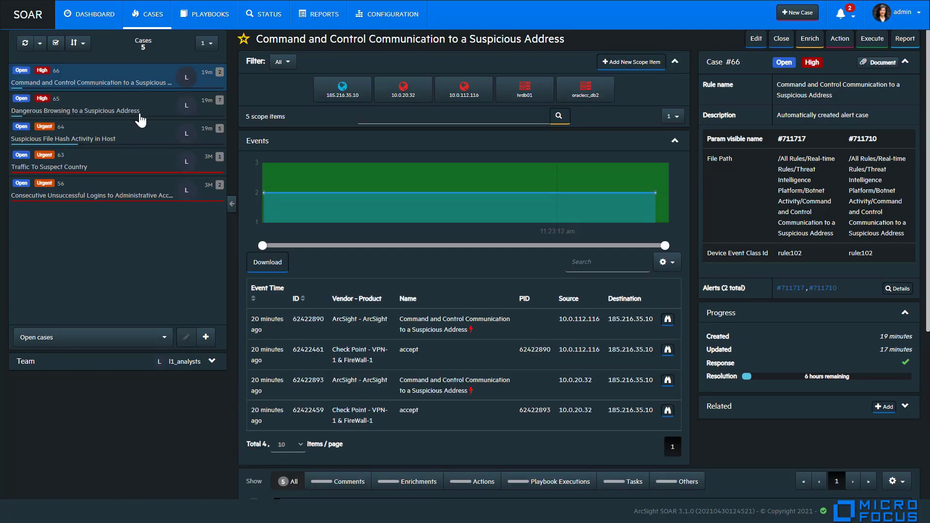
click(121, 114)
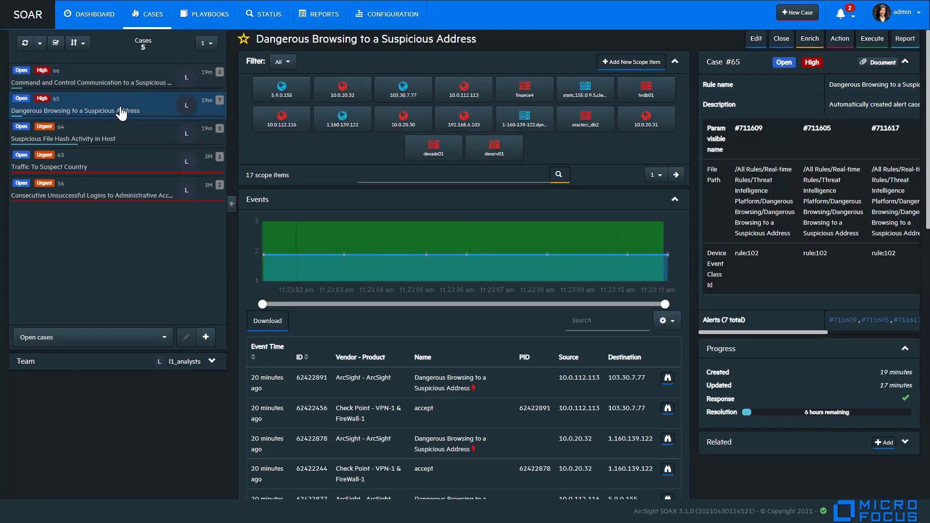
click(109, 140)
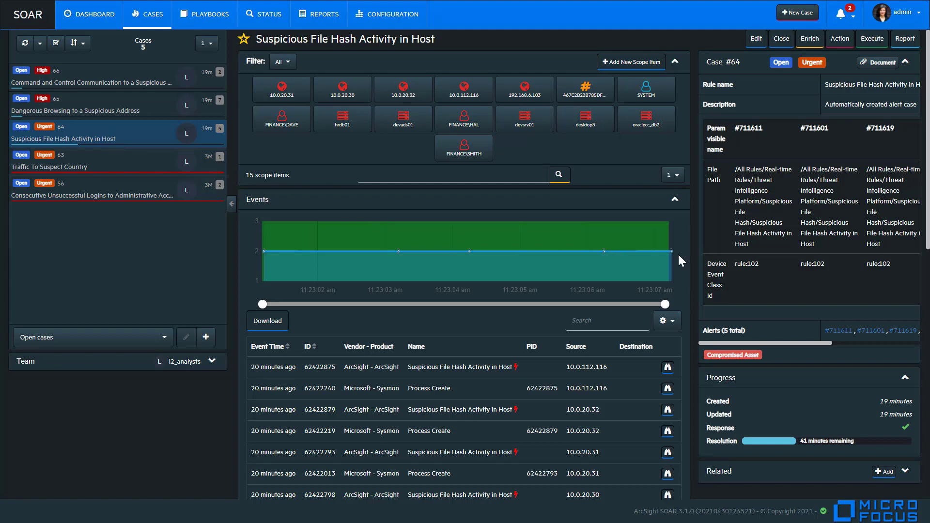
Step: Enrich the case with the File Reputation lookup through the MISP integration
click(810, 44)
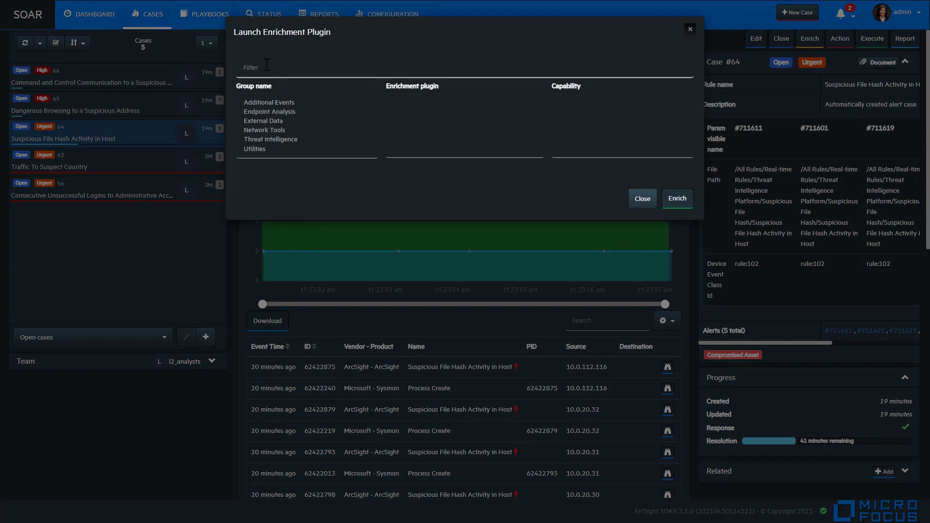
text(misp)
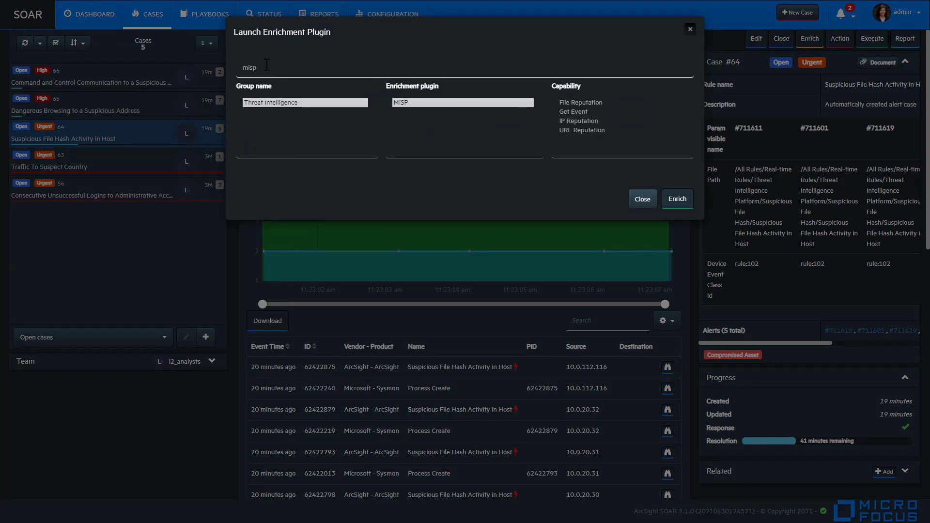
click(574, 102)
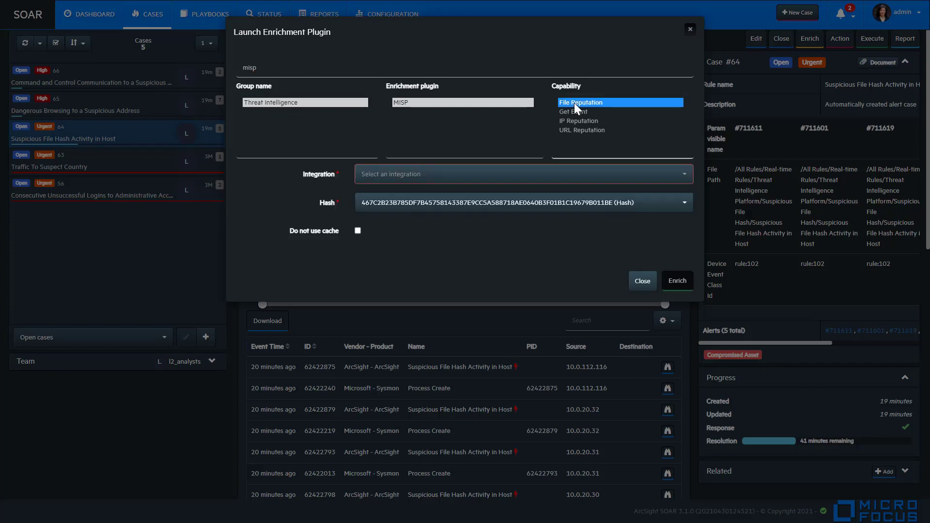
click(457, 178)
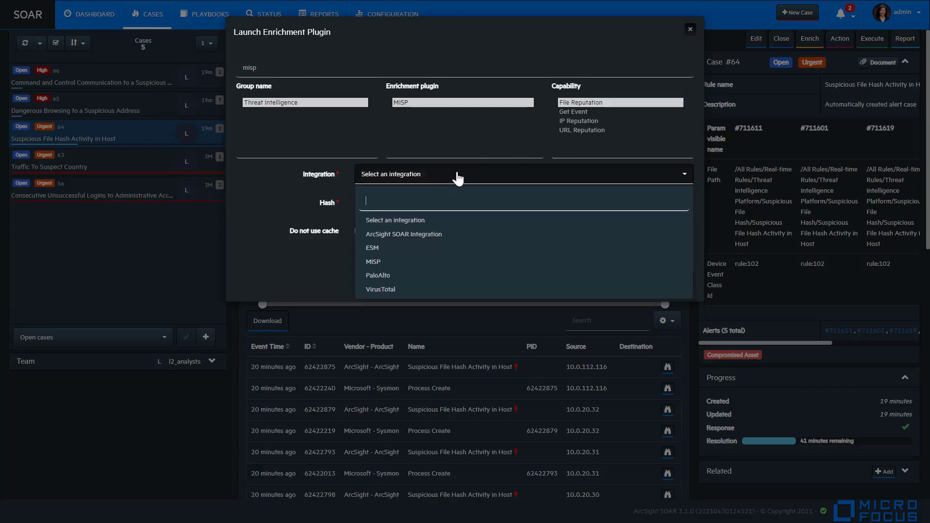
click(371, 262)
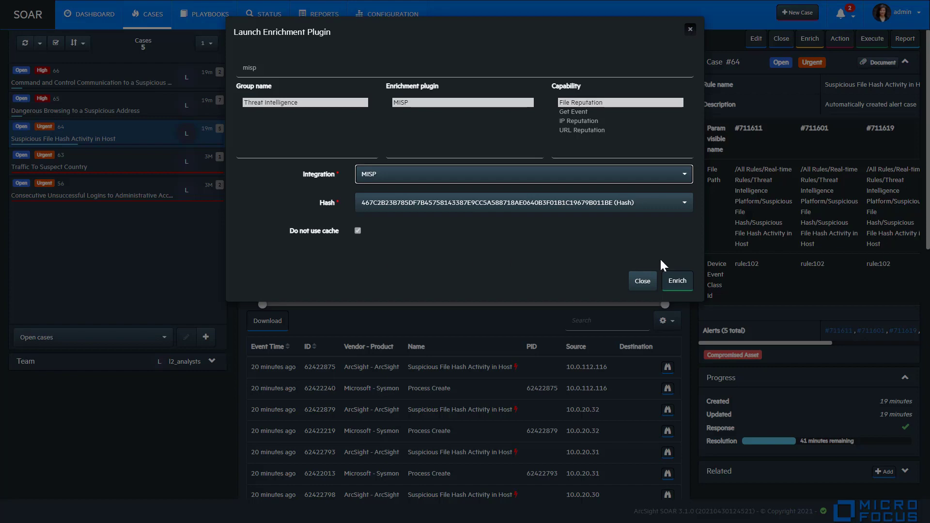
click(683, 286)
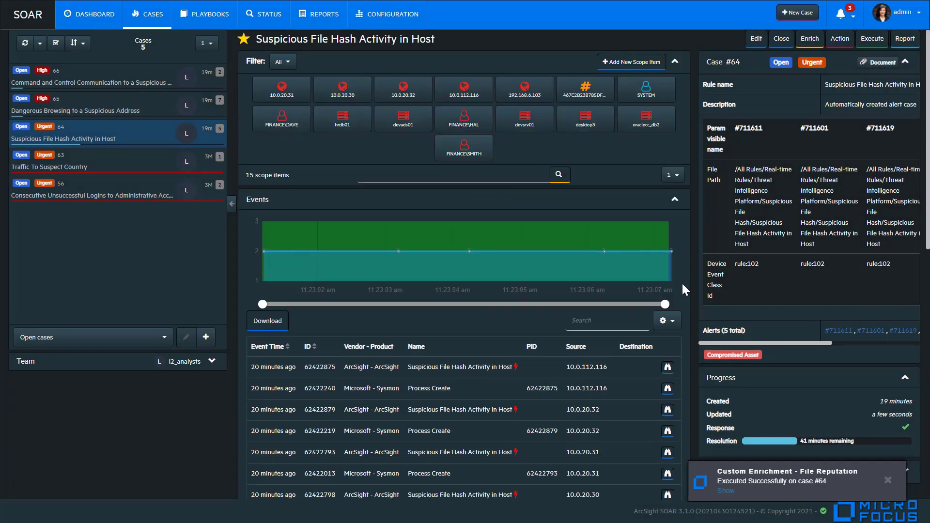
Step: Filter case #64's timeline to enrichments and expand File Reputation, showing the 2017 Matrix Ransomware event, threat Low
scroll(682, 283, down, 9)
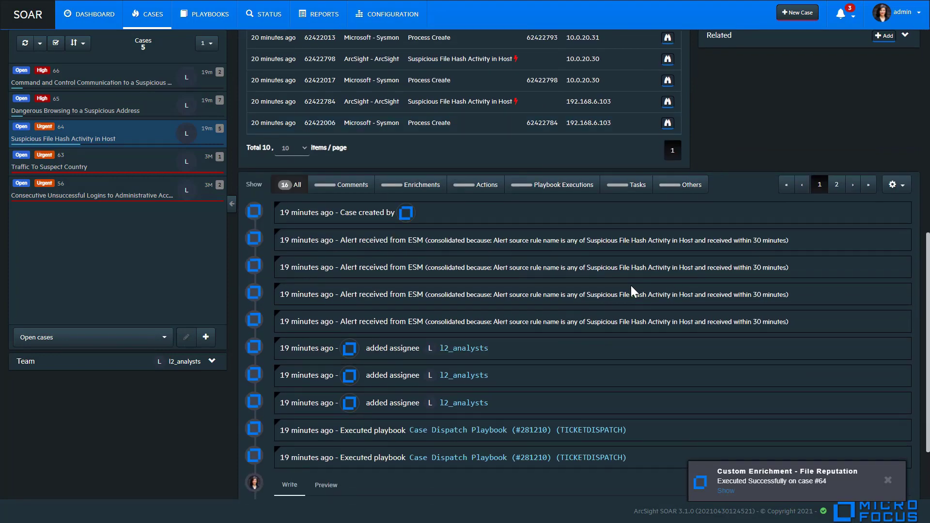
click(416, 190)
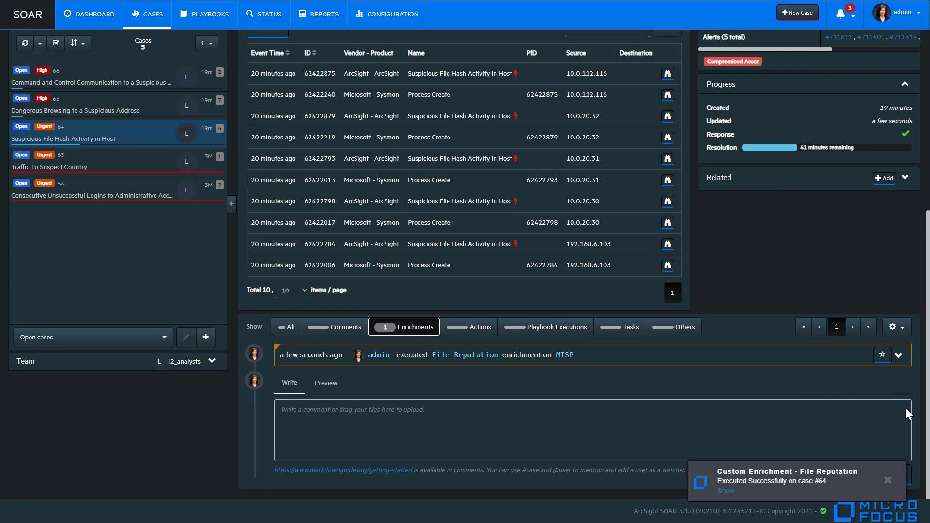
click(889, 479)
click(899, 355)
scroll(838, 381, down, 2)
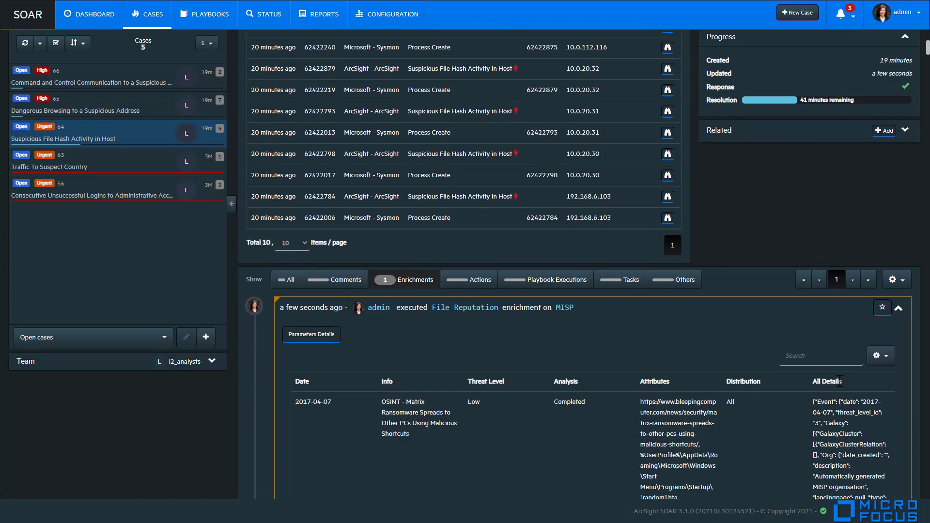
scroll(838, 381, down, 4)
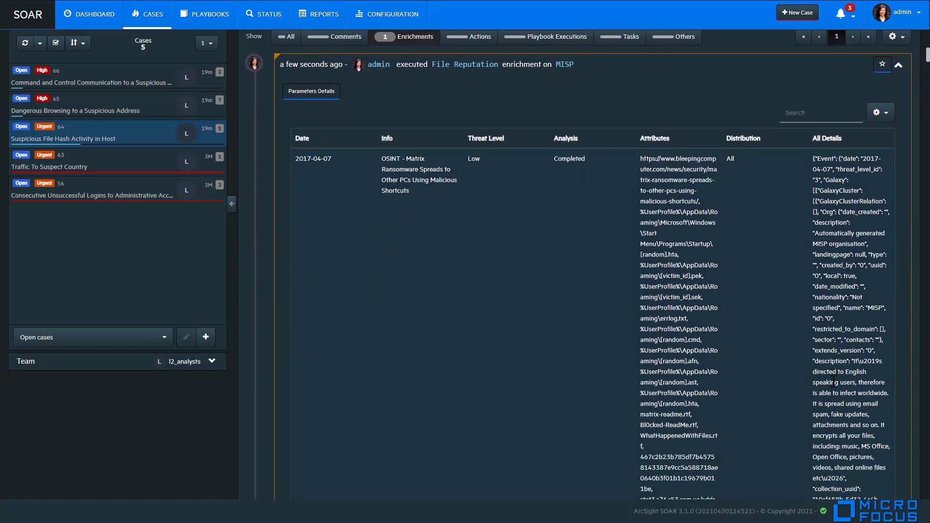
scroll(830, 381, down, 1)
scroll(829, 381, up, 1)
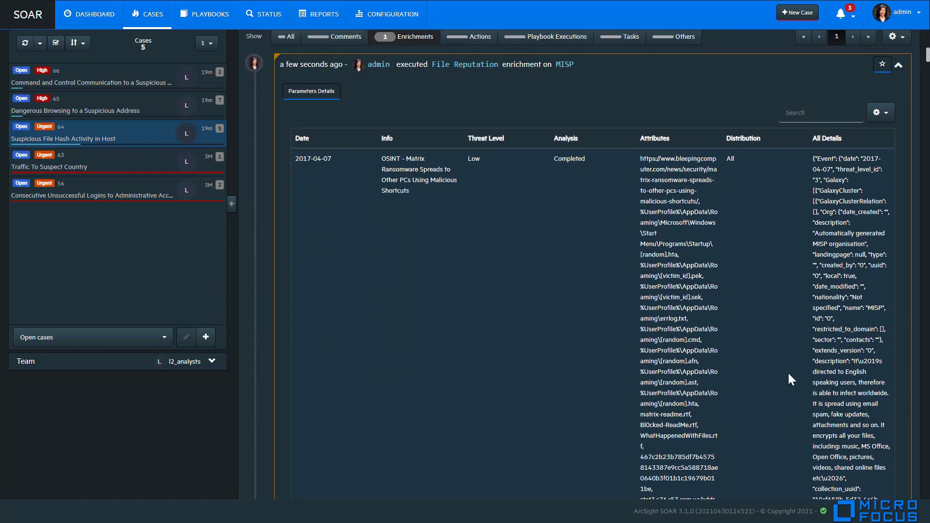